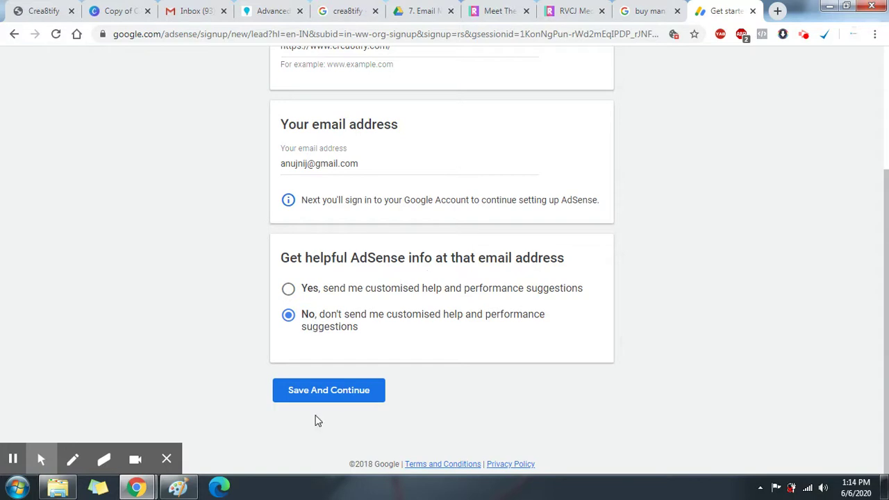
Submit the sign-up details with 'No' chosen for customised help and performance suggestions.
click(338, 399)
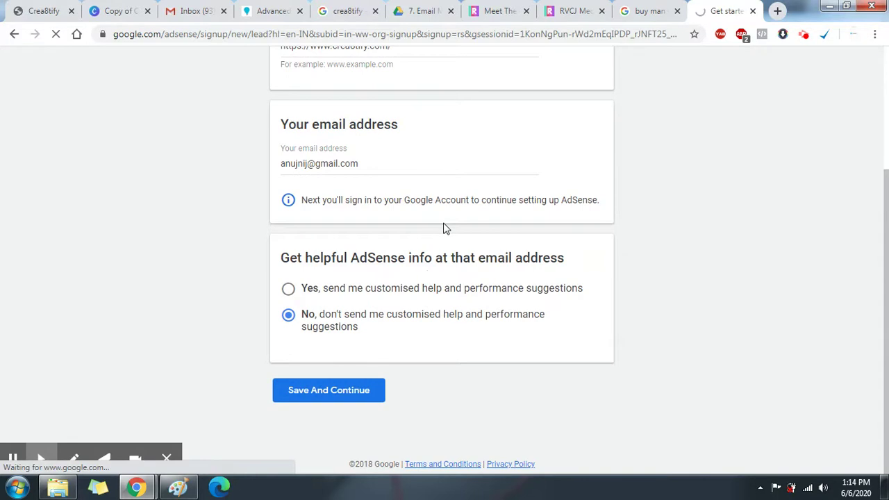
Read through the updated AdSense terms, tick the acceptance box and continue to AdSense.
scroll(447, 236, up, 3)
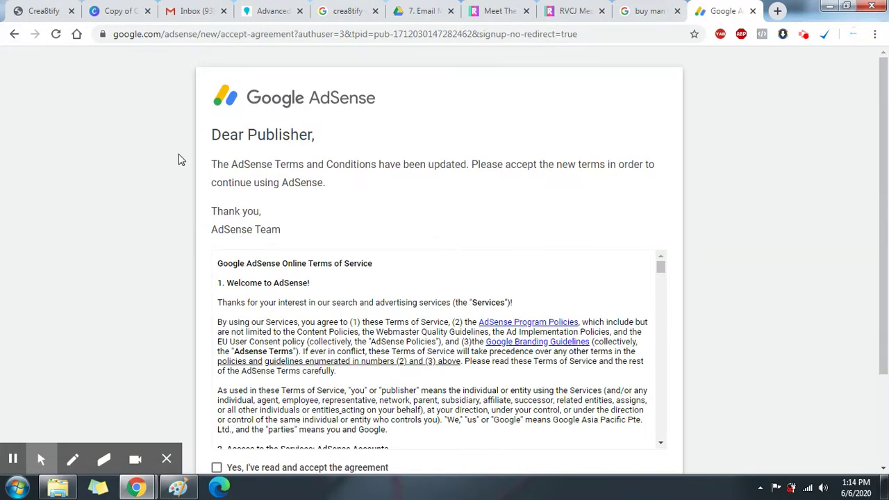
scroll(182, 160, down, 1)
scroll(333, 262, down, 10)
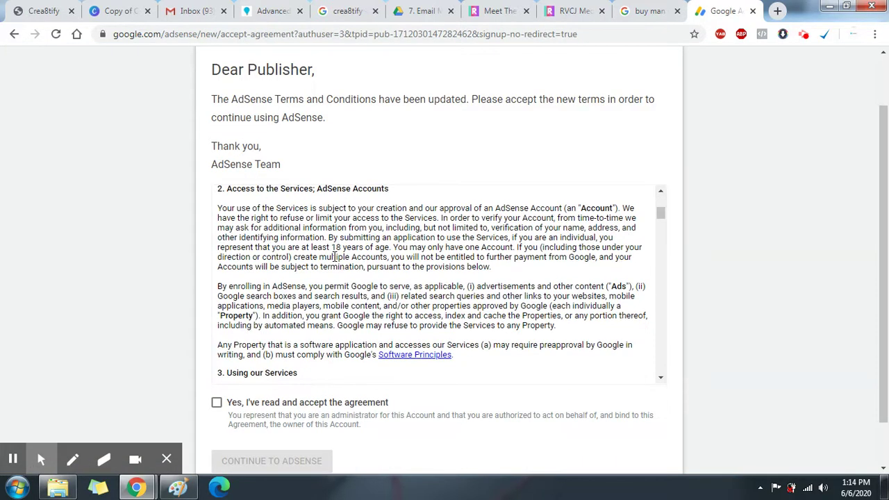
scroll(333, 260, down, 10)
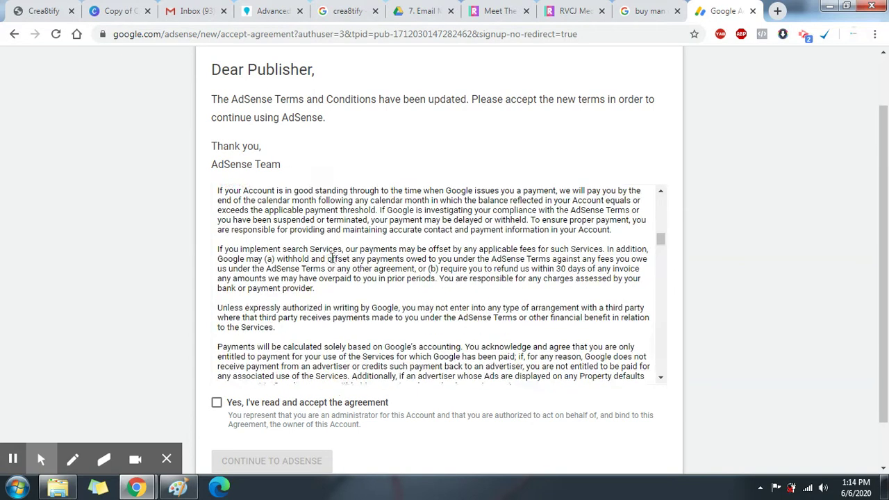
scroll(320, 258, down, 6)
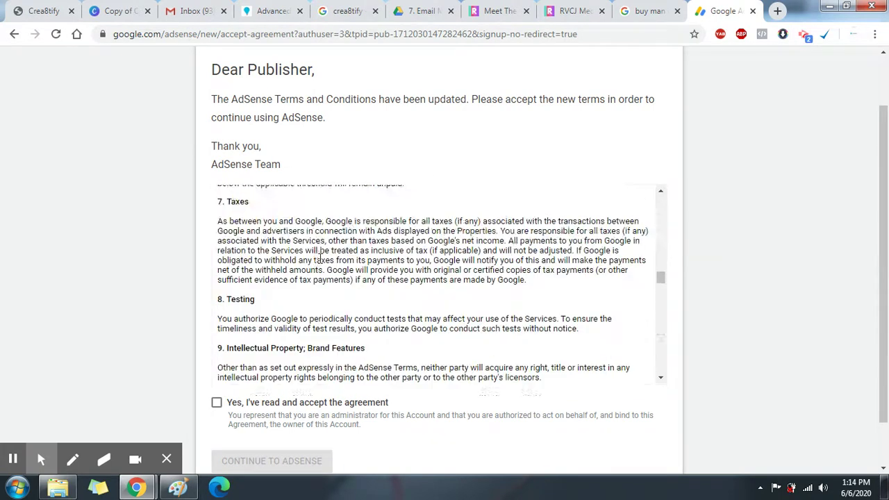
scroll(319, 263, down, 3)
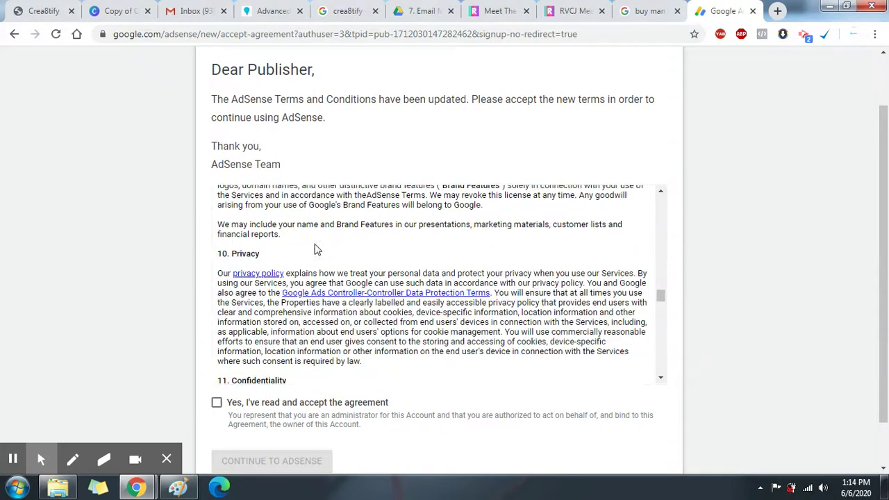
scroll(336, 268, down, 6)
scroll(352, 274, down, 8)
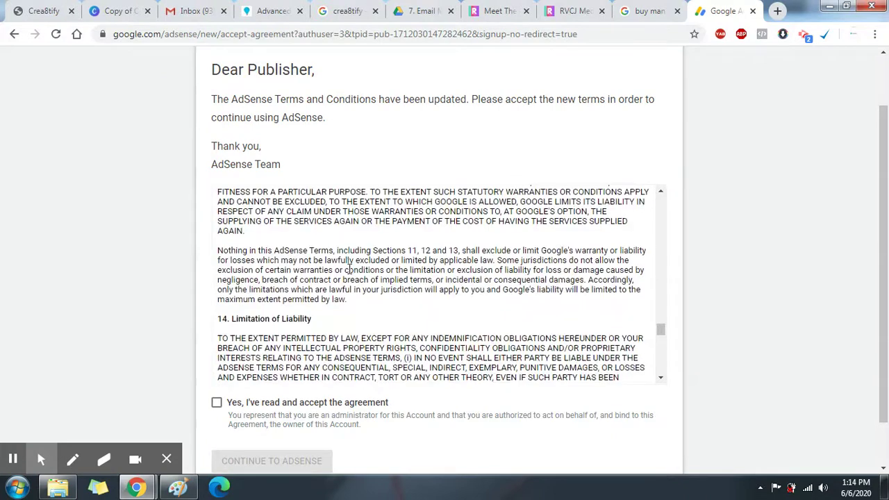
scroll(341, 261, down, 5)
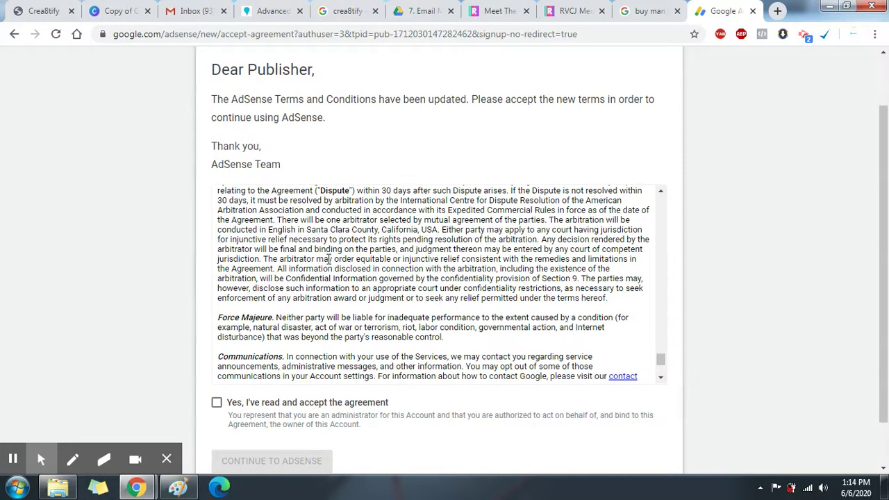
scroll(324, 258, down, 4)
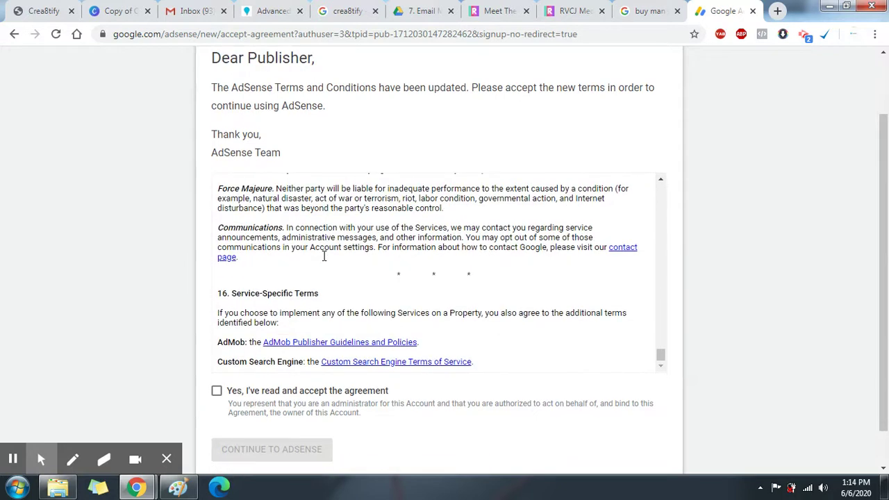
scroll(174, 213, down, 1)
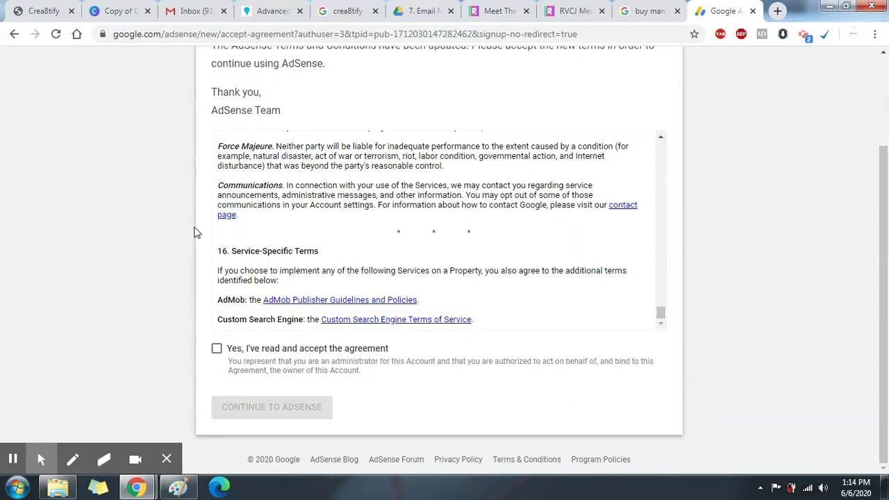
click(217, 352)
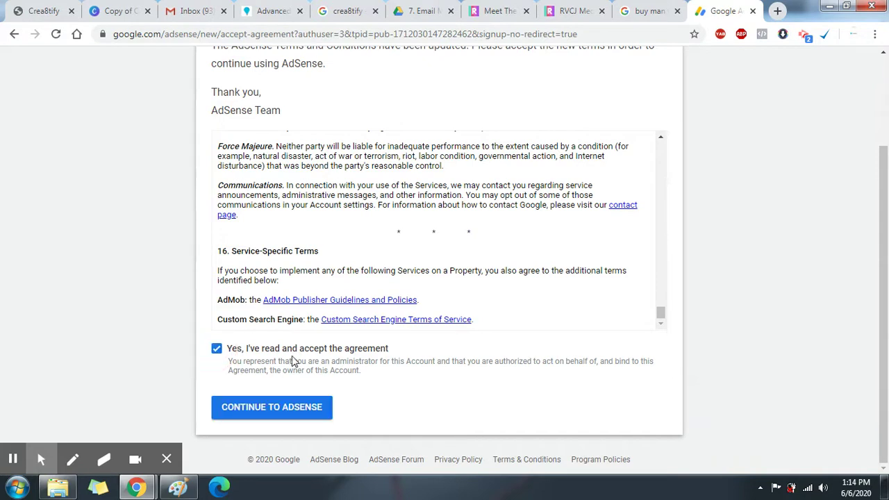
click(320, 412)
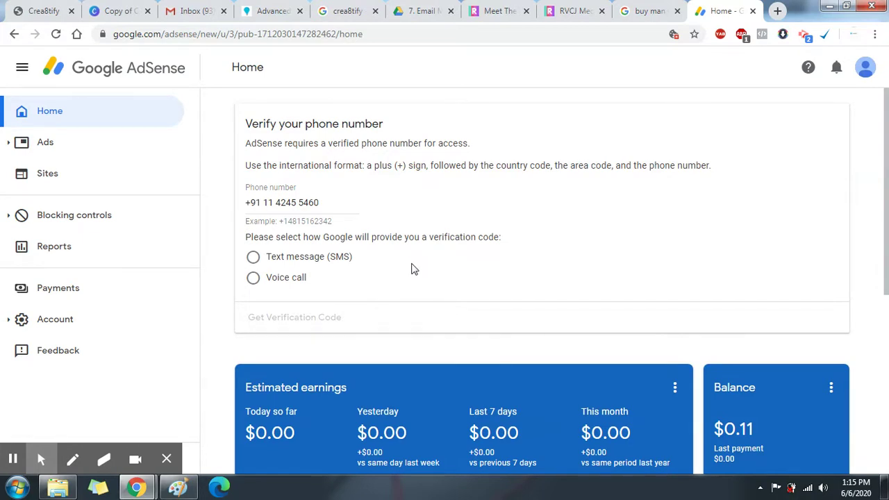
Scroll the AdSense Home page, then move to a new sign-up page for another account.
scroll(411, 269, down, 2)
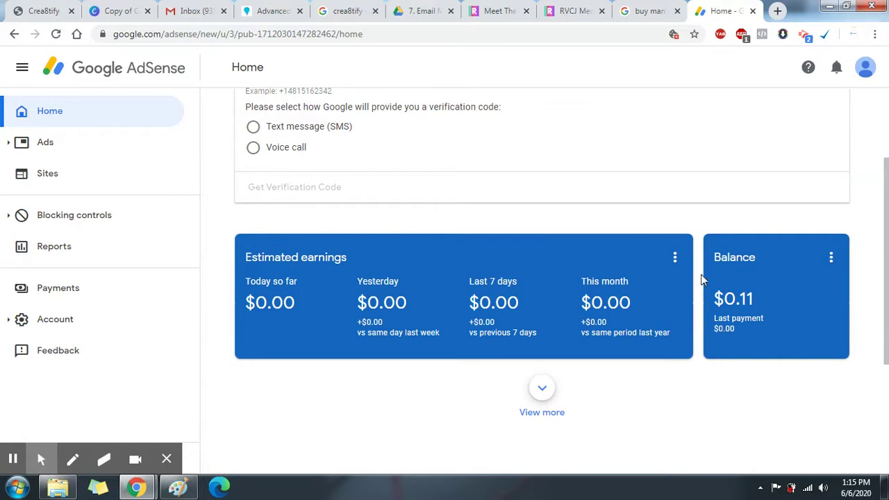
scroll(611, 238, up, 2)
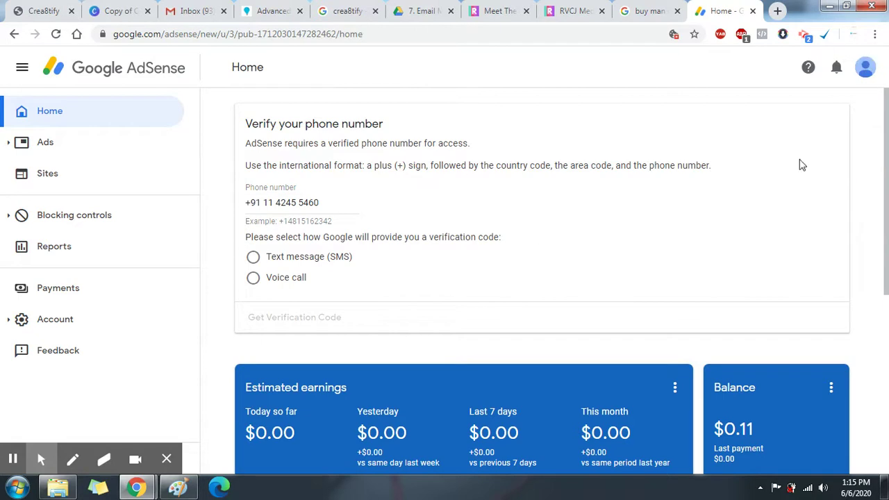
click(11, 463)
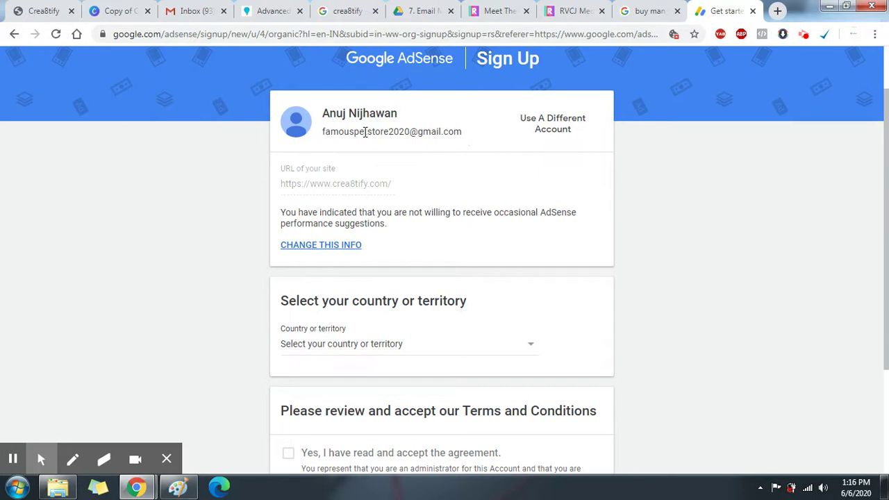
Set the Country or territory dropdown to India.
scroll(364, 131, down, 1)
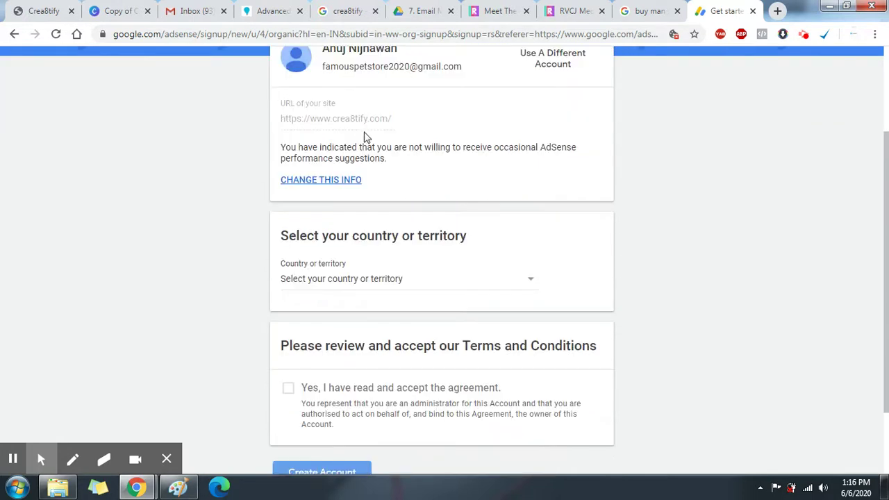
scroll(389, 199, down, 1)
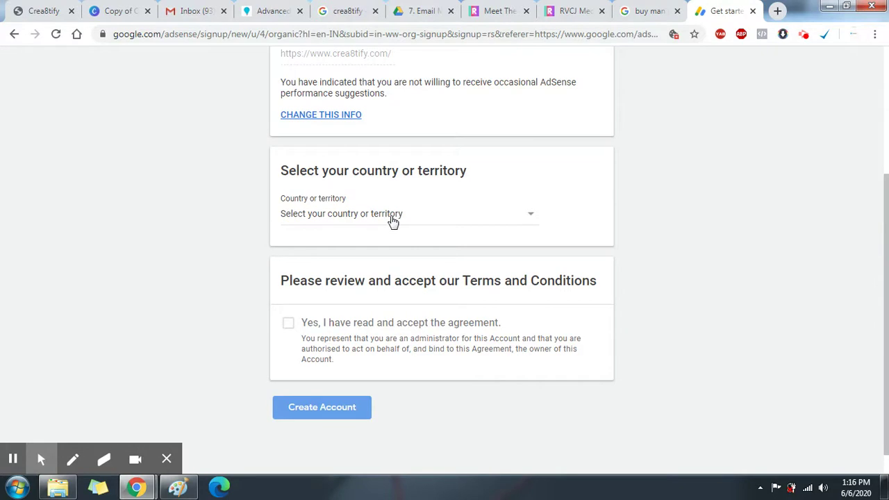
click(392, 220)
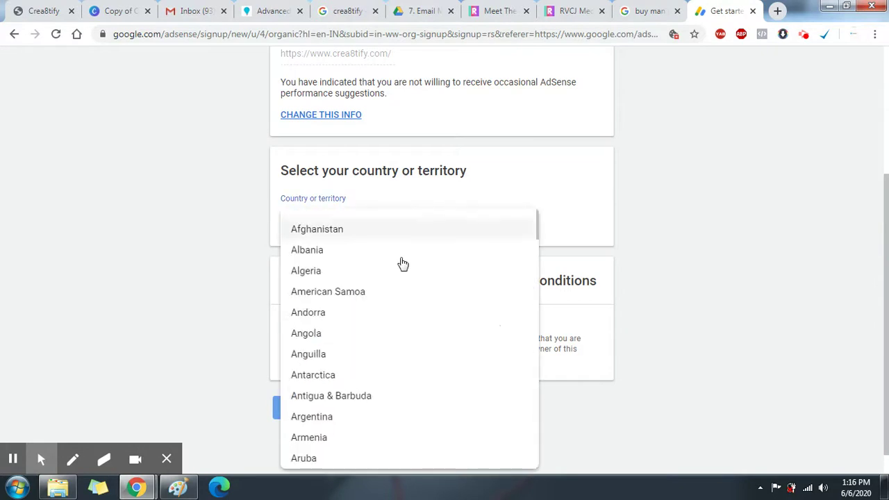
scroll(403, 271, down, 8)
scroll(417, 359, down, 5)
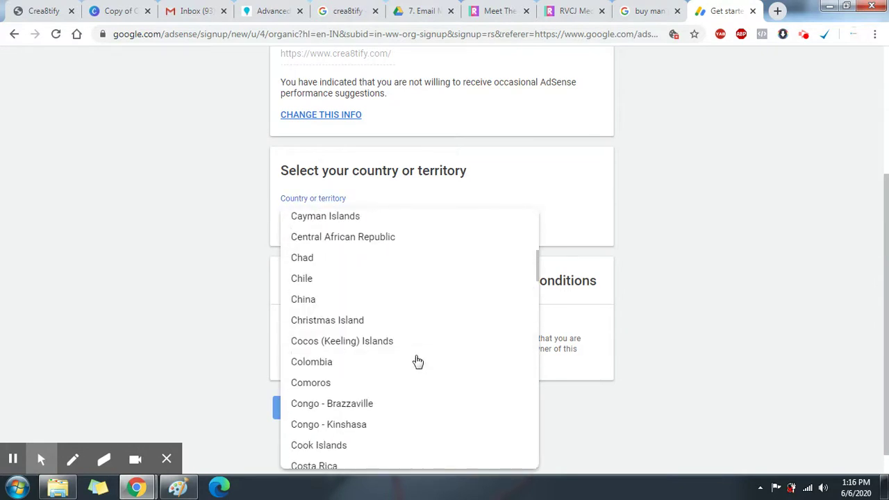
scroll(417, 361, down, 9)
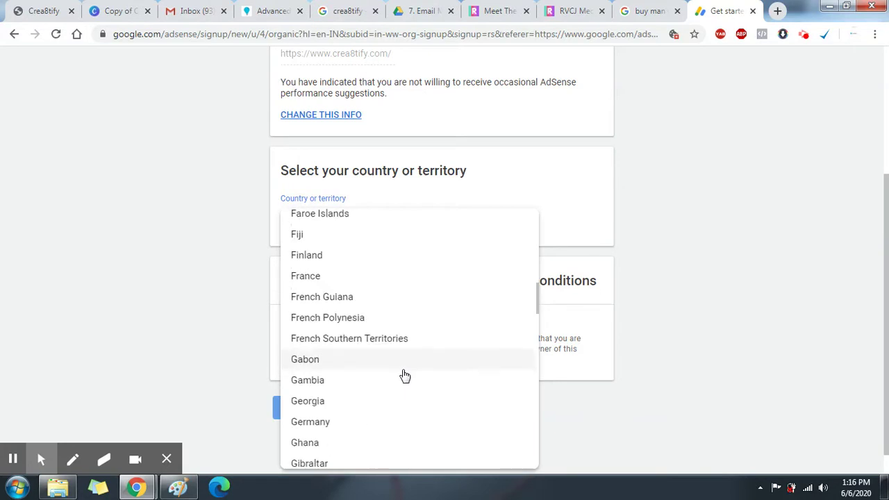
scroll(406, 368, down, 17)
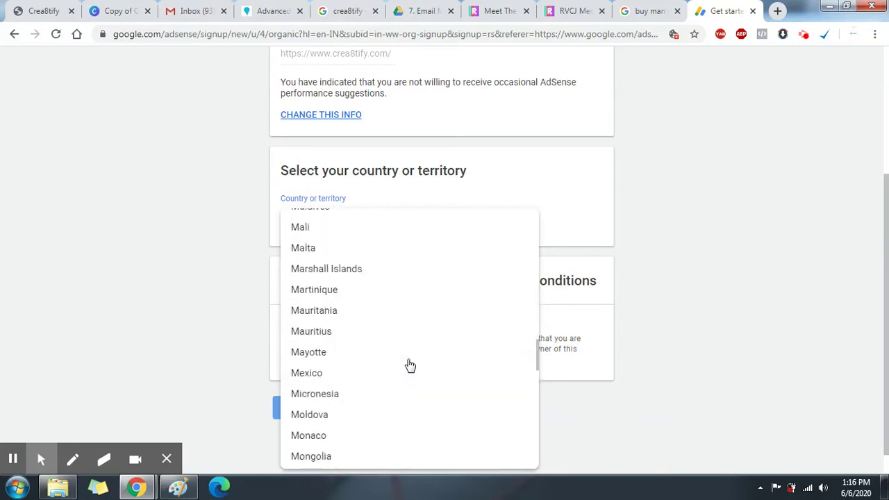
scroll(408, 361, up, 9)
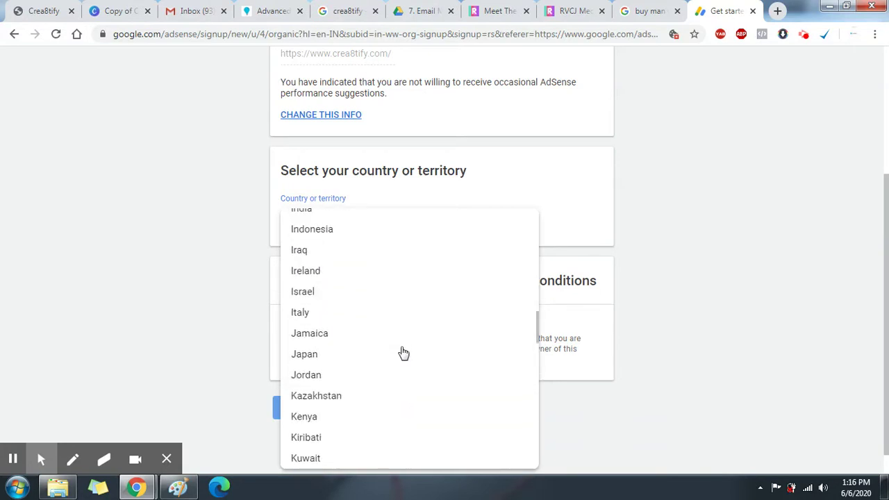
scroll(375, 274, up, 1)
click(377, 284)
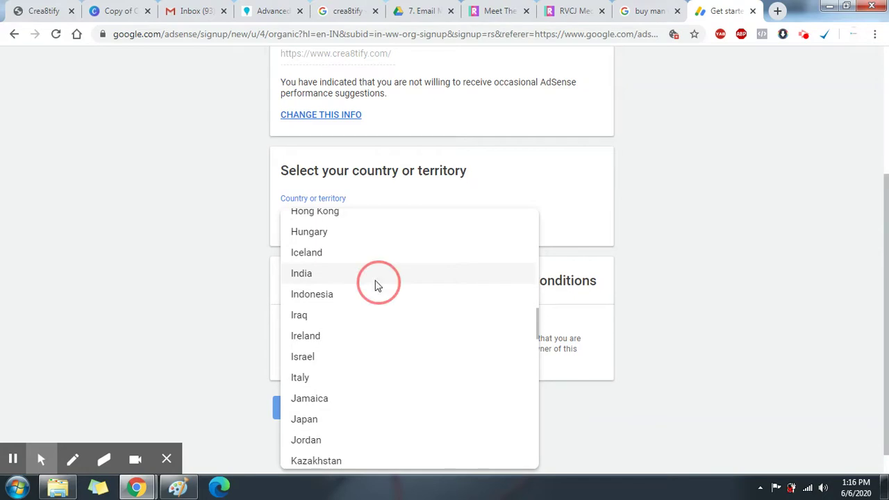
Accept the AdSense terms of service and create the account.
scroll(218, 241, down, 3)
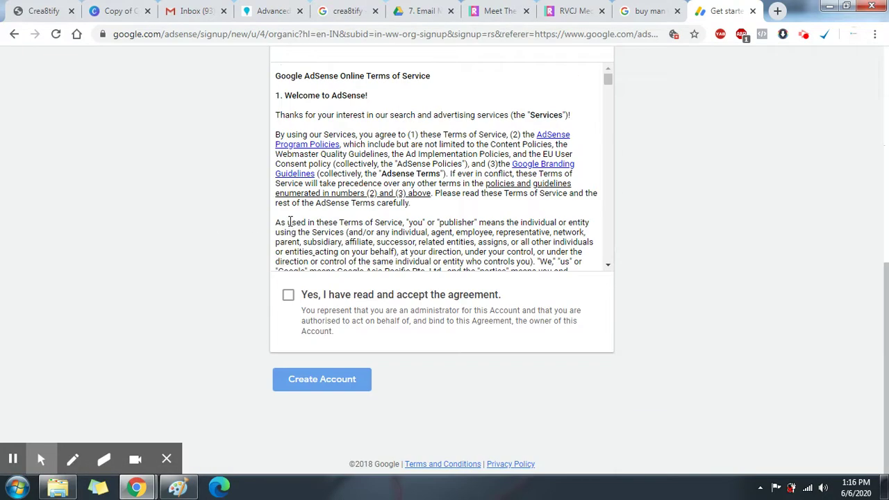
click(289, 294)
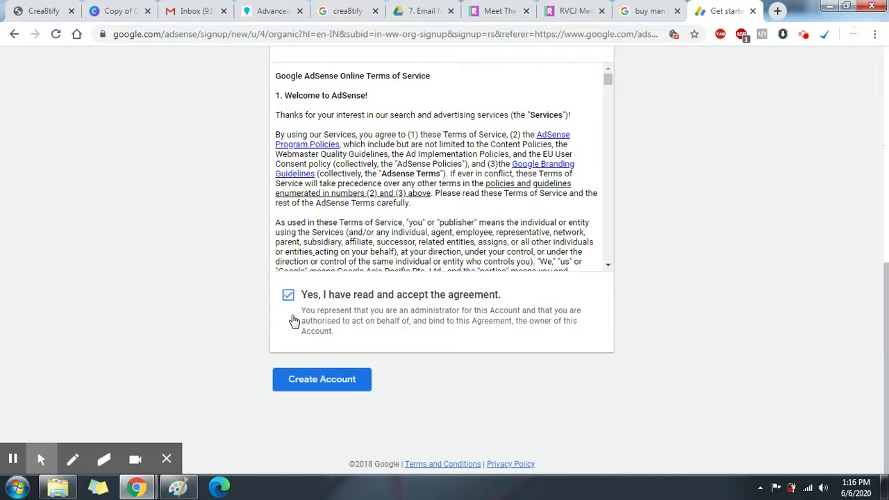
click(339, 383)
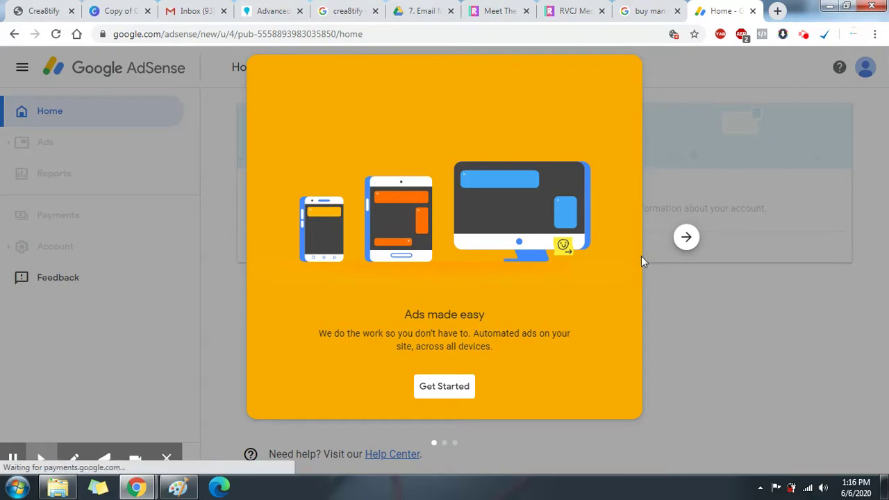
Dismiss the welcome dialog with Get Started and look over the payment address form.
click(447, 390)
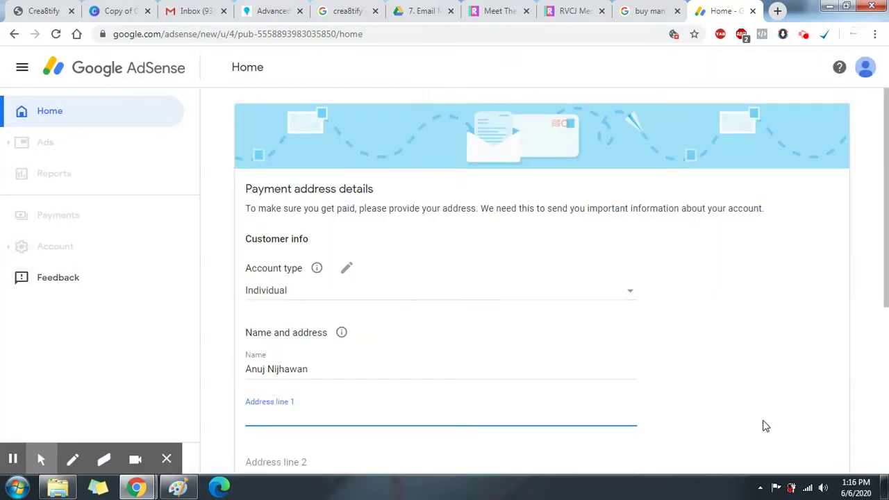
scroll(566, 288, down, 4)
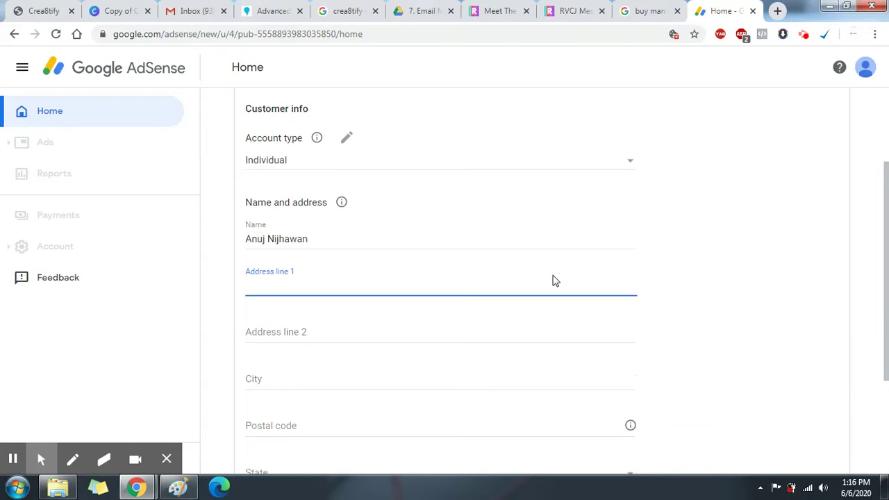
scroll(558, 285, up, 4)
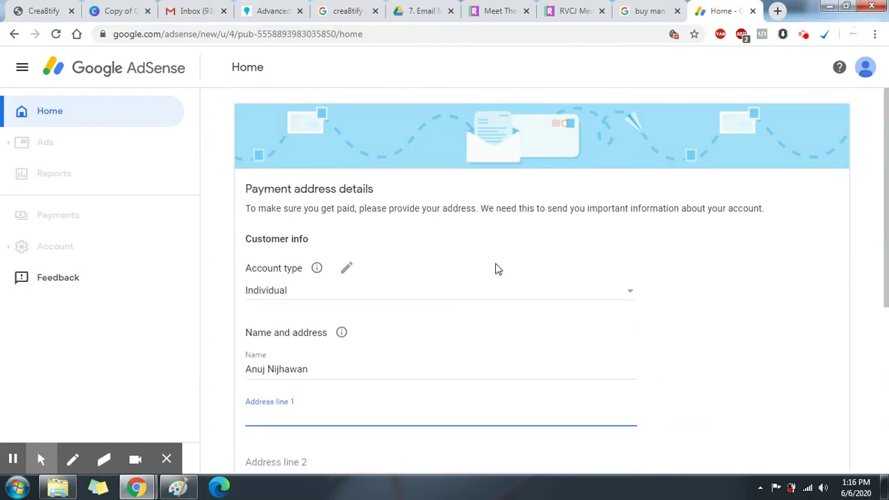
scroll(459, 306, down, 1)
scroll(457, 306, down, 3)
scroll(397, 288, down, 1)
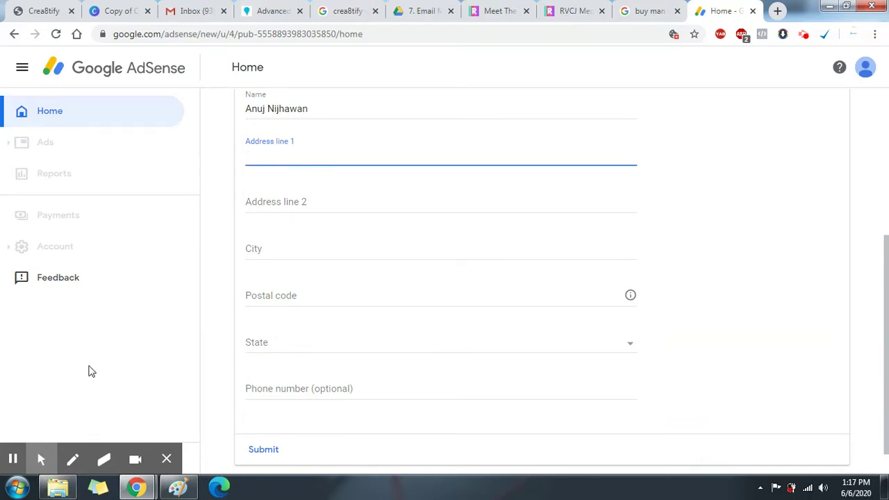
mouse_move(24, 461)
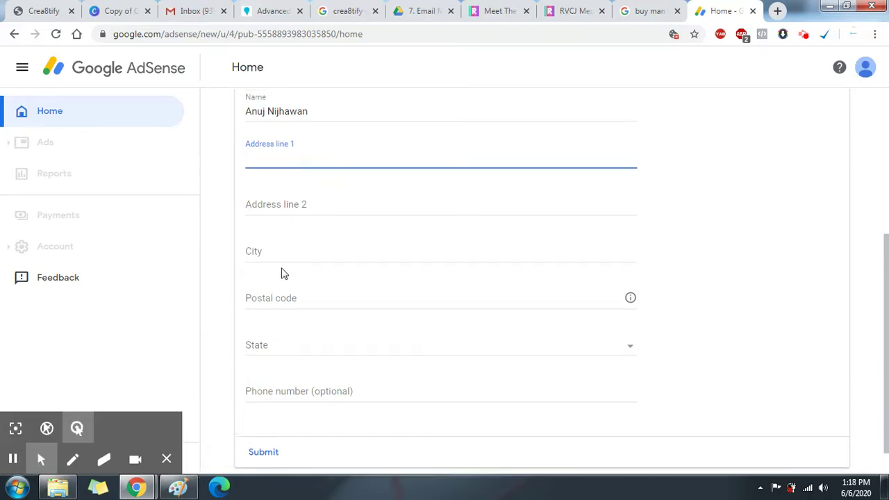
scroll(281, 271, up, 2)
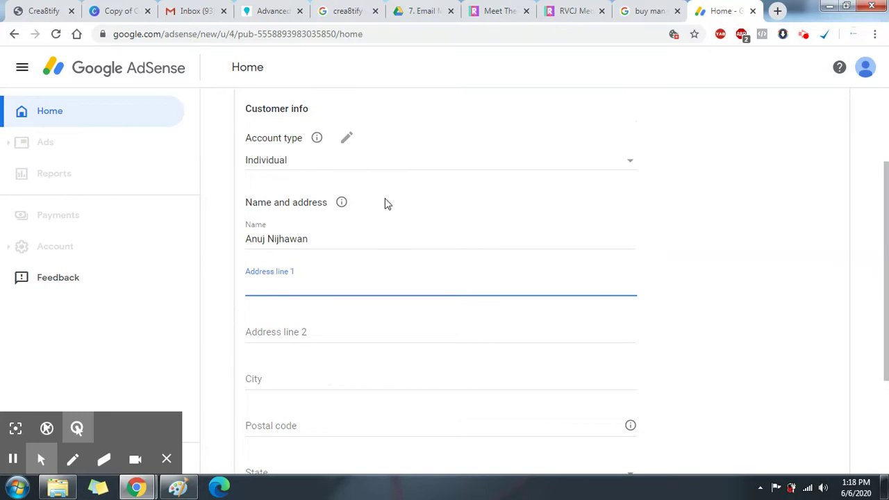
scroll(397, 207, up, 1)
scroll(397, 207, up, 1)
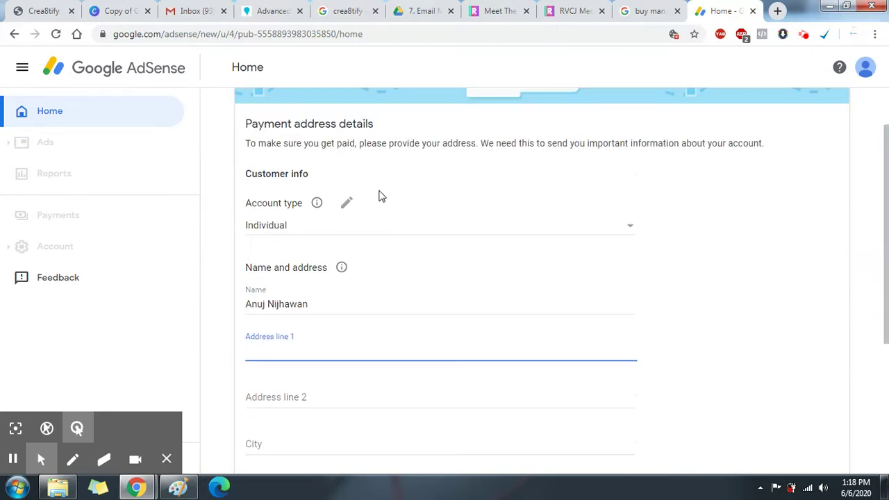
Switch the account type to Business, then back to Individual.
click(410, 234)
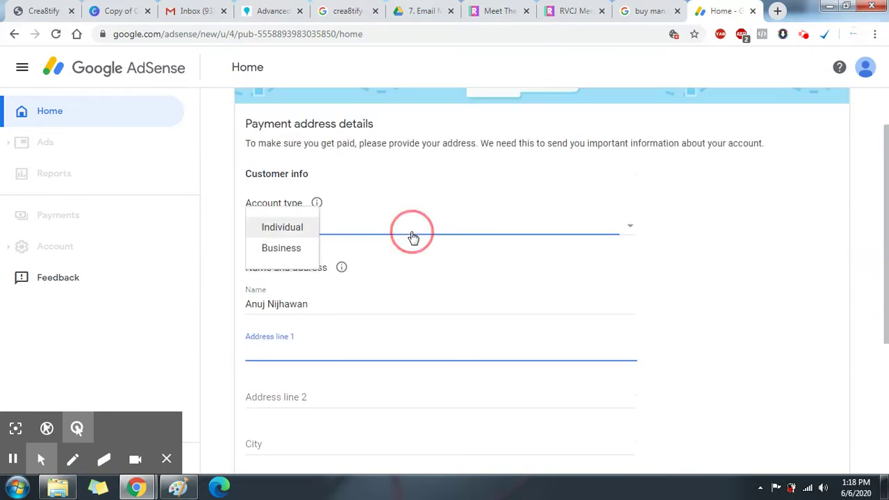
click(281, 250)
scroll(338, 257, down, 1)
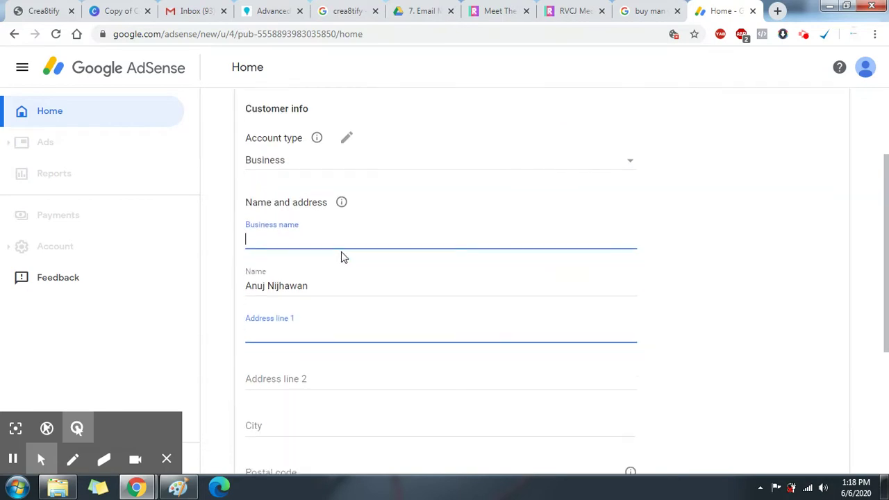
scroll(357, 276, up, 2)
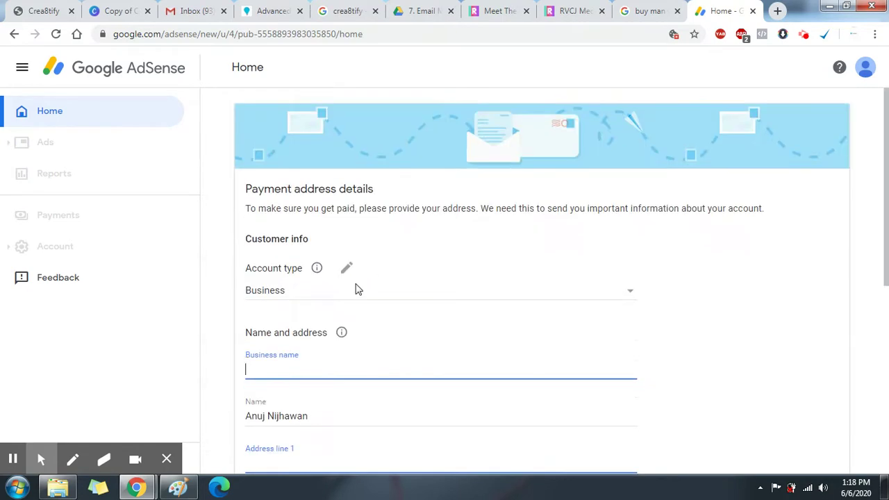
click(357, 287)
click(294, 282)
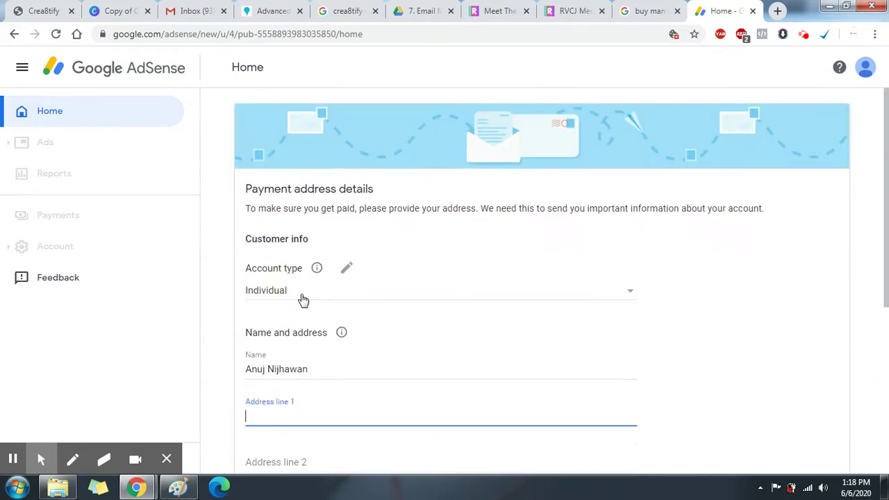
scroll(305, 299, down, 2)
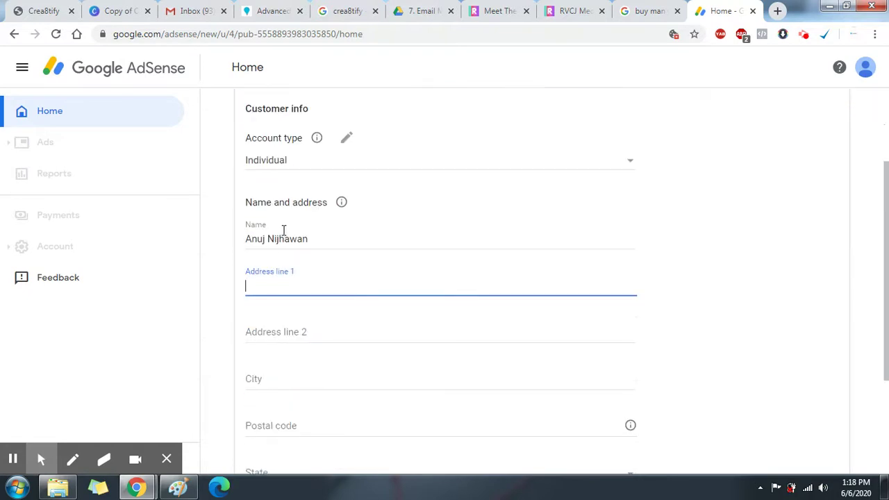
scroll(294, 268, down, 1)
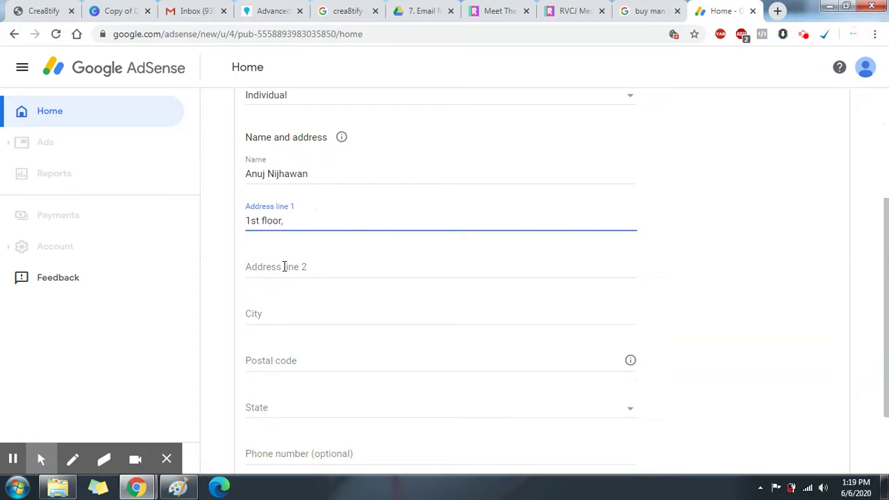
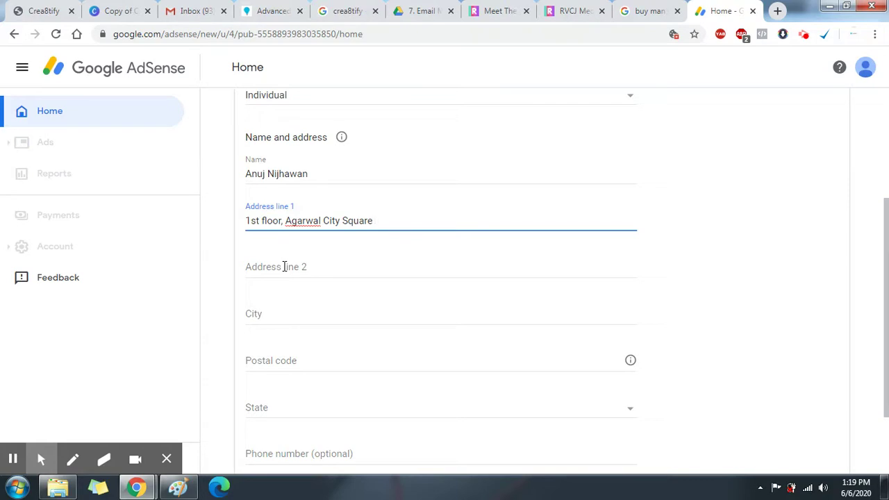
Complete both address lines and enter the city in the payment address form.
click(284, 266)
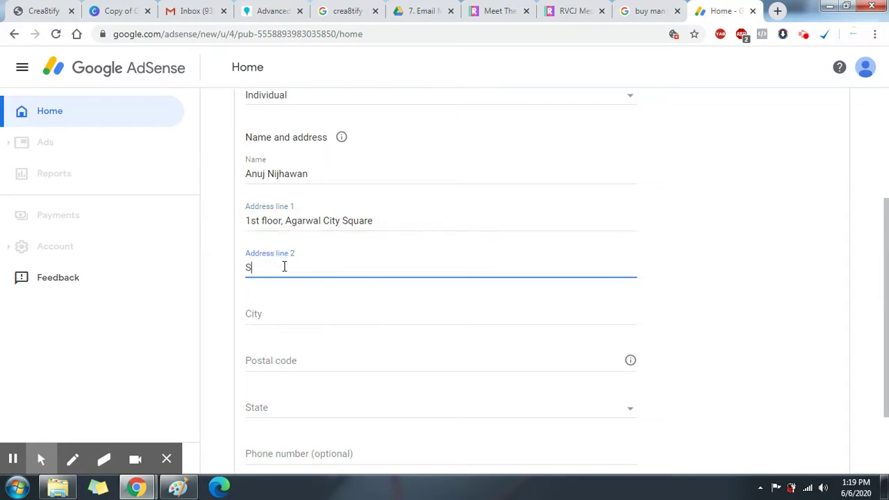
key(Tab)
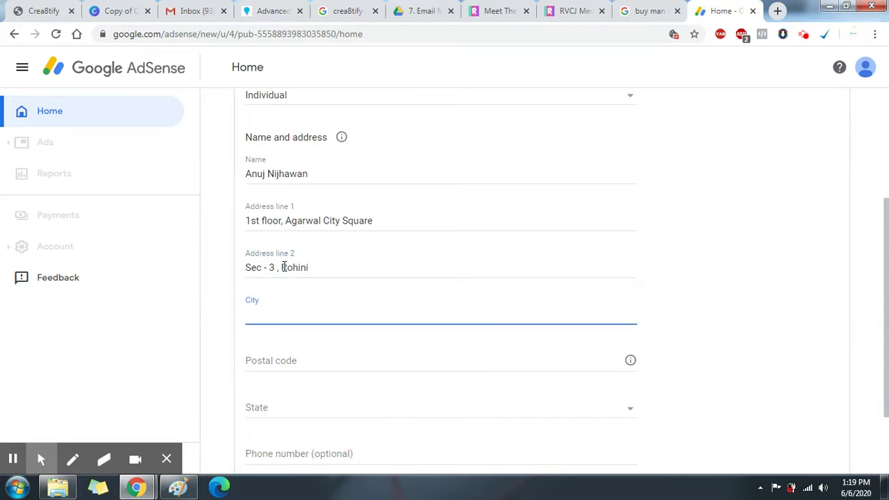
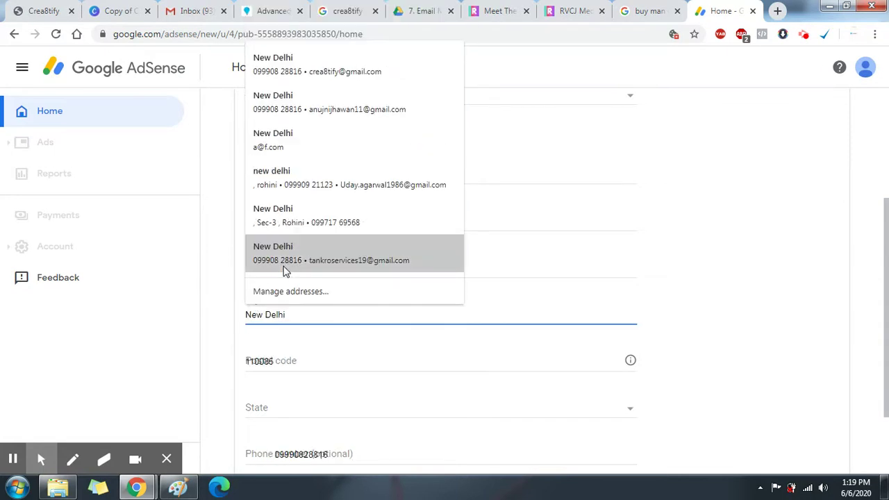
click(793, 237)
scroll(430, 281, down, 2)
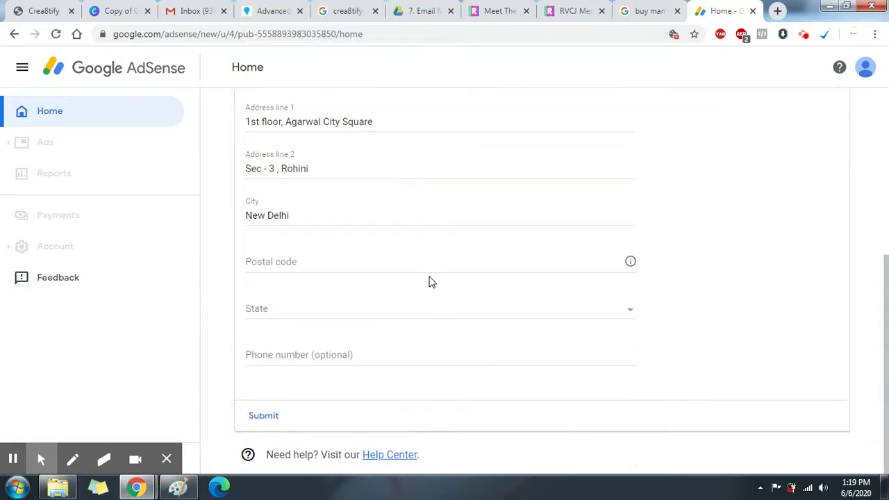
Enter the postal code and pick the state from the State dropdown.
click(369, 262)
text(110085)
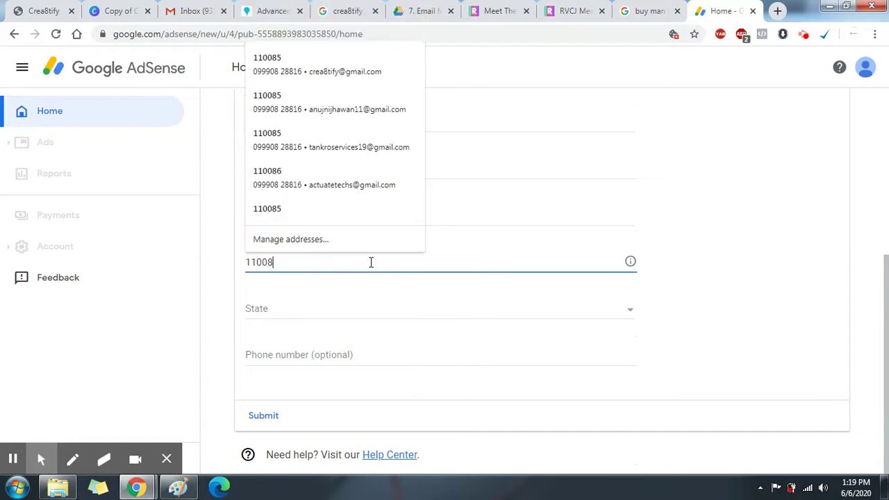
click(779, 211)
click(507, 320)
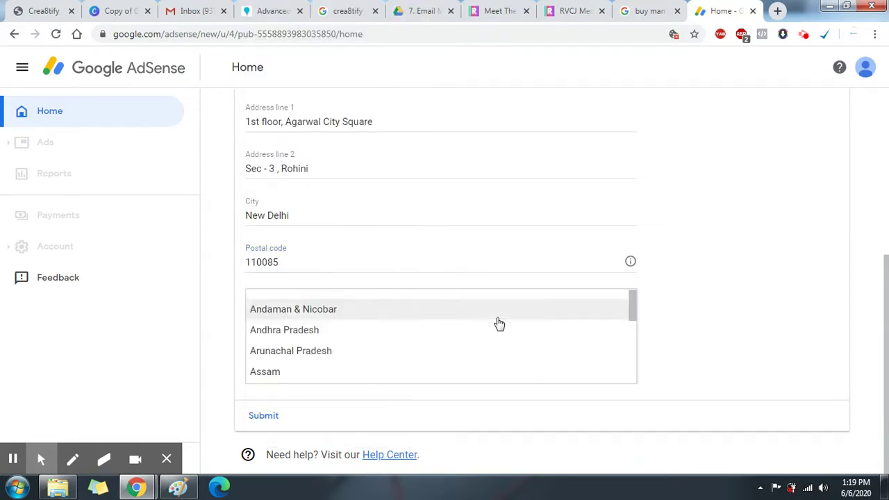
scroll(410, 324, down, 2)
scroll(388, 330, down, 1)
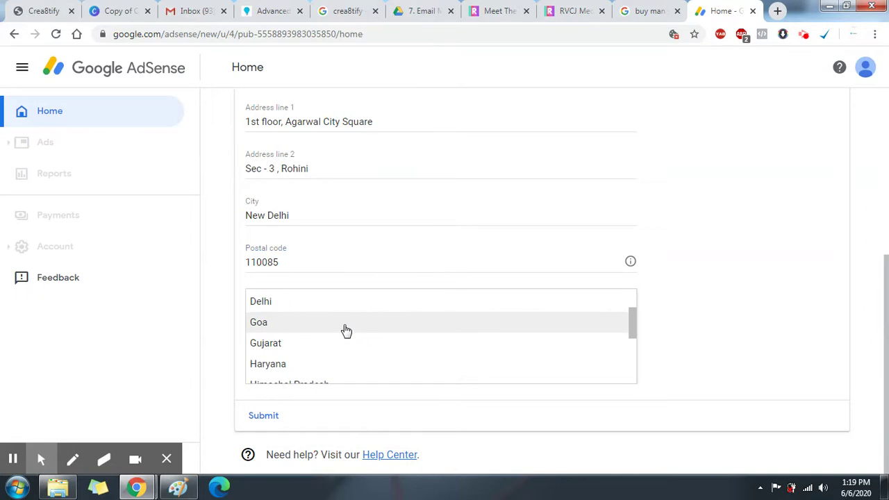
click(321, 307)
Fill in the optional phone number field.
click(318, 354)
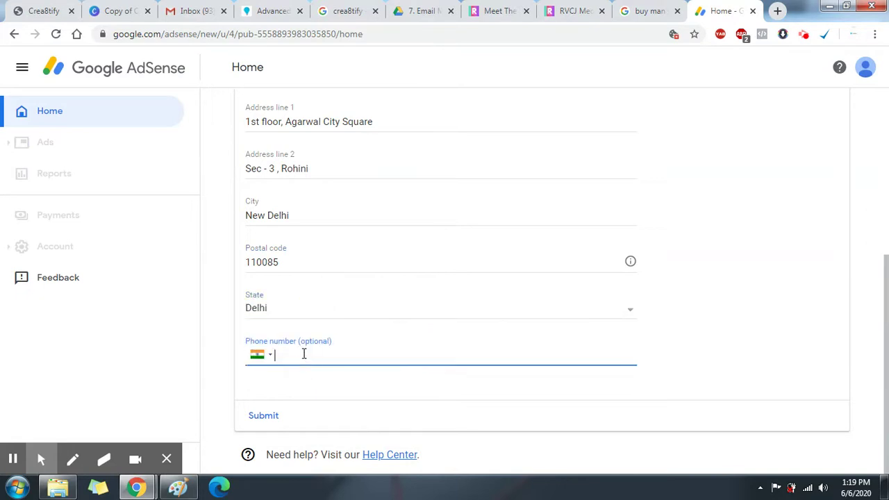
text(99717)
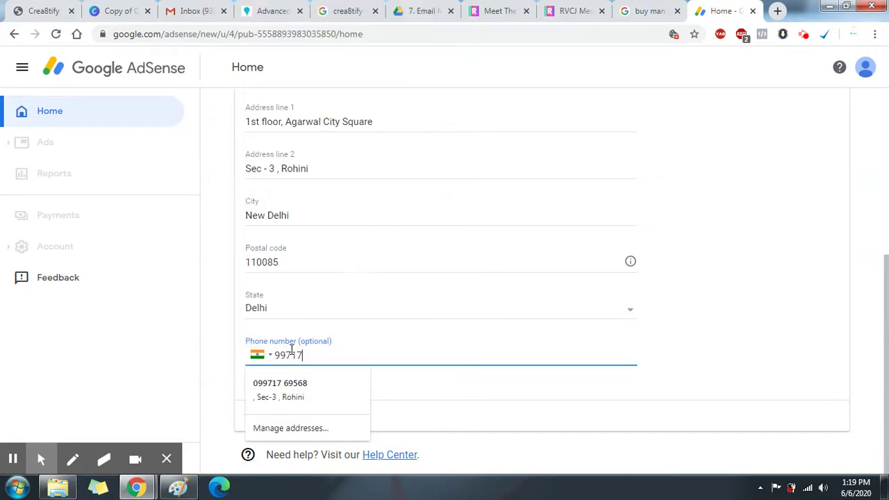
text(68)
click(745, 297)
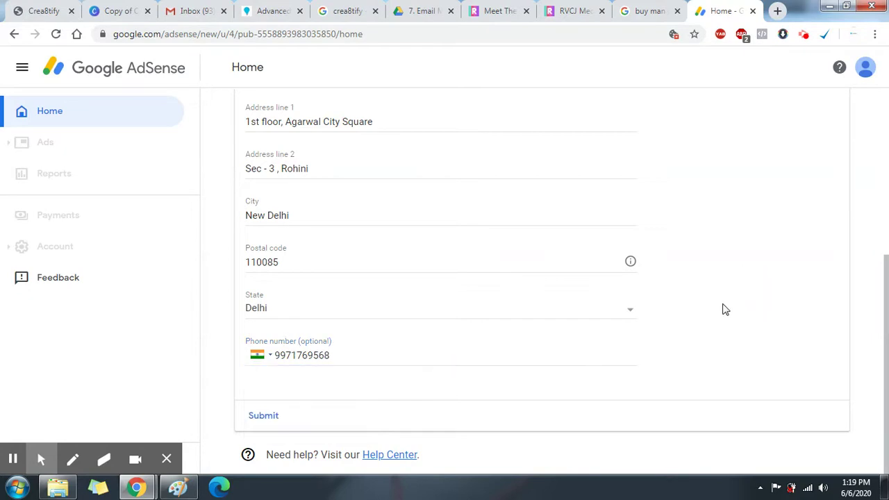
scroll(691, 309, up, 5)
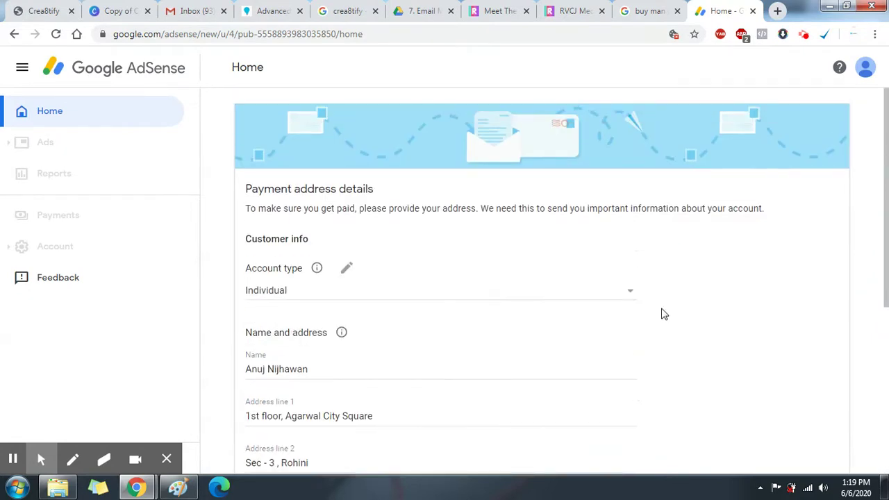
scroll(645, 307, down, 4)
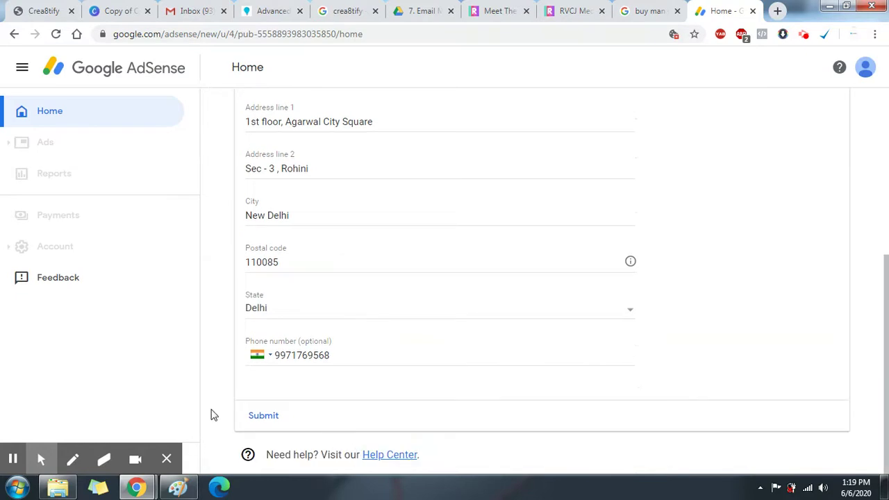
Submit the payment address and request a verification code by Text message (SMS).
click(271, 424)
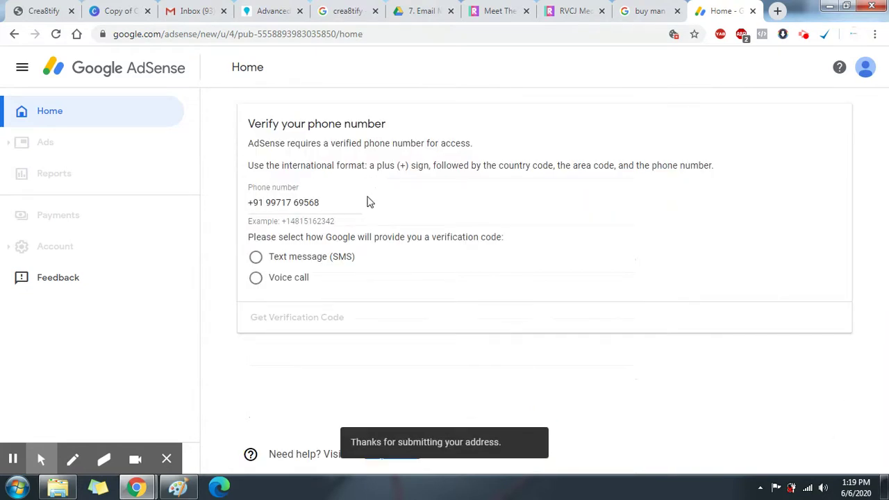
click(306, 259)
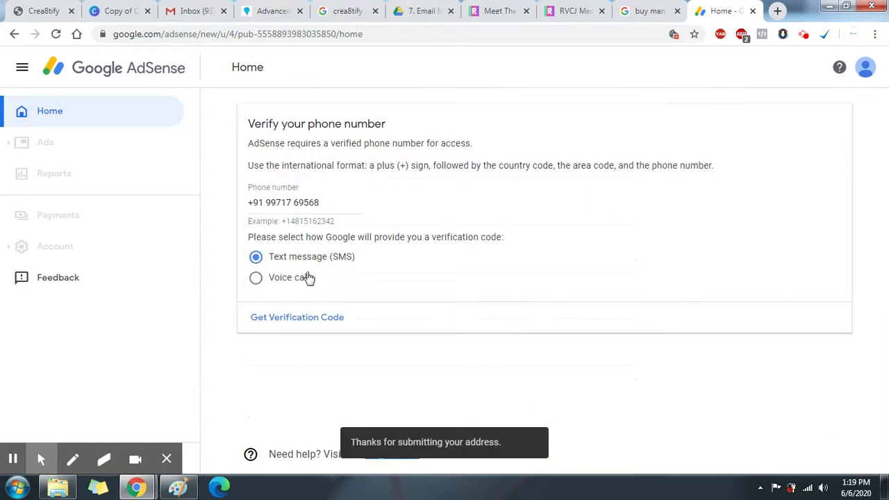
click(307, 322)
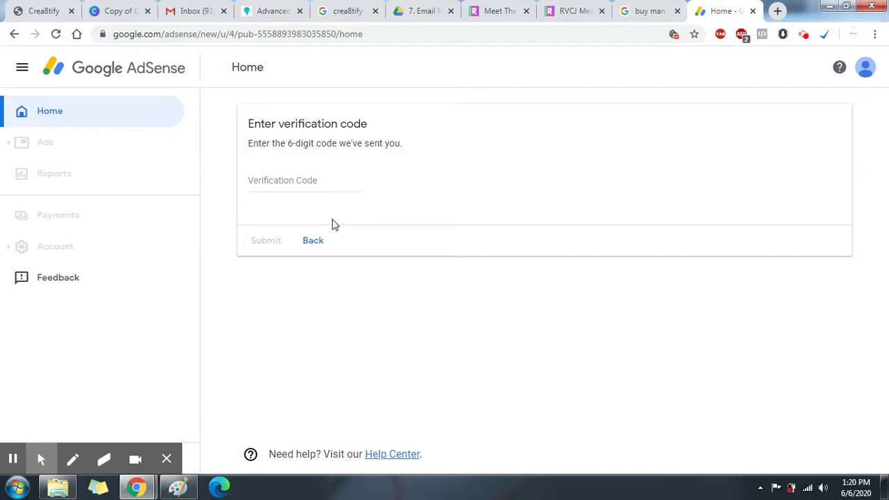
Enter the six-digit verification code received by SMS and submit it.
click(295, 180)
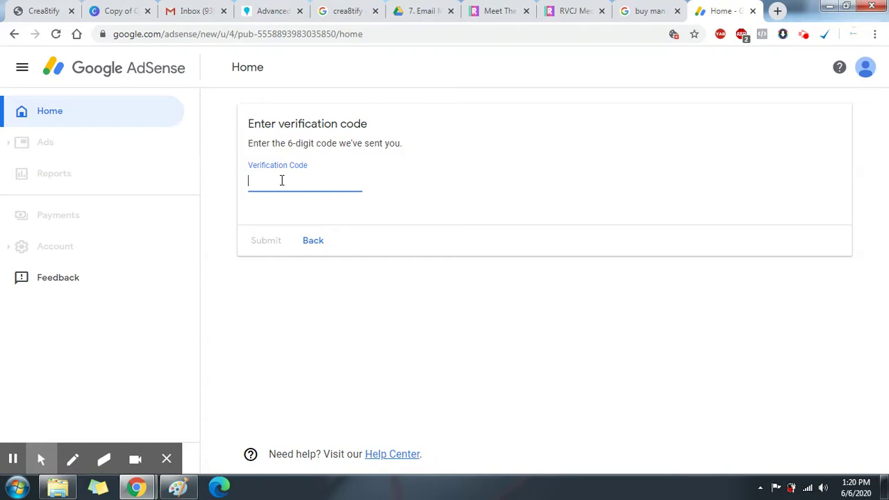
click(268, 240)
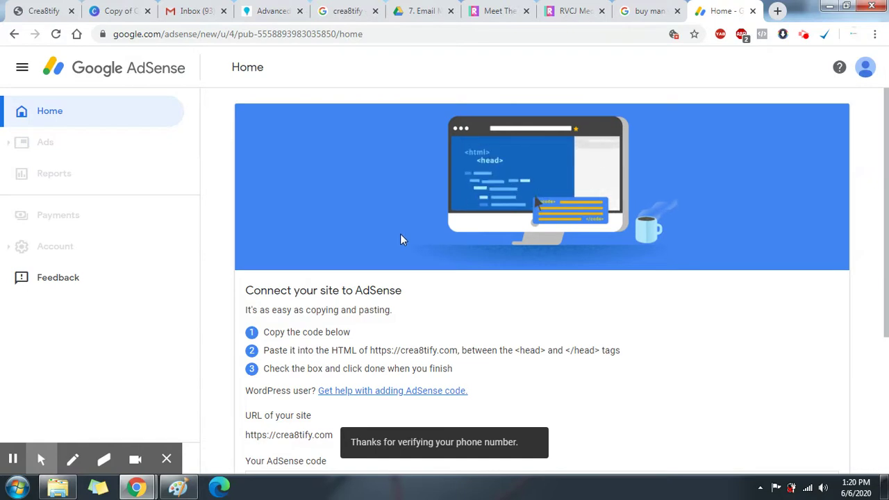
Scroll to the Your AdSense code box and highlight parts of the code and head-tag instruction.
scroll(401, 237, down, 1)
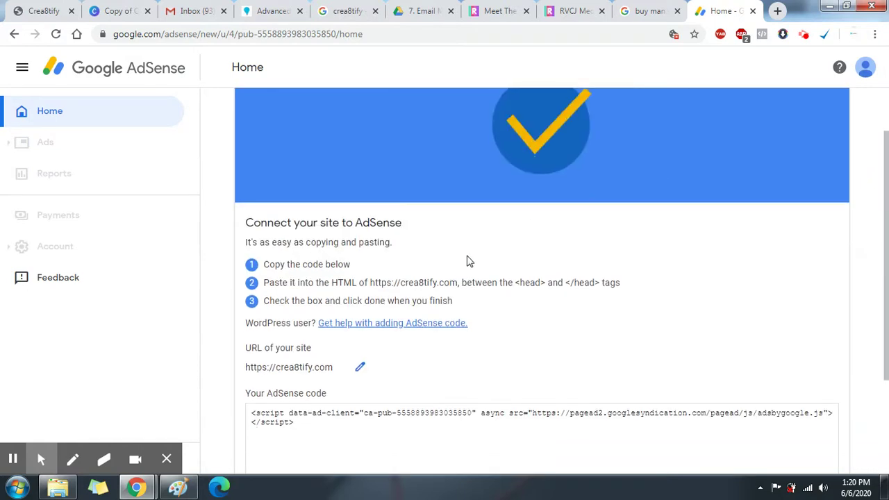
scroll(465, 258, down, 2)
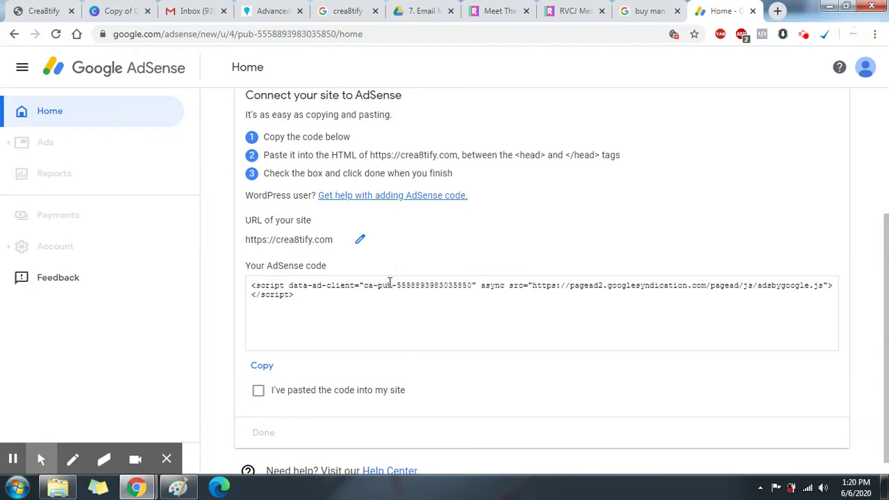
drag(365, 313, 318, 293)
click(251, 284)
click(458, 253)
drag(466, 155, 595, 154)
click(633, 154)
Select the whole AdSense code snippet, then review the Copy button and confirmation checkbox.
drag(341, 309, 257, 300)
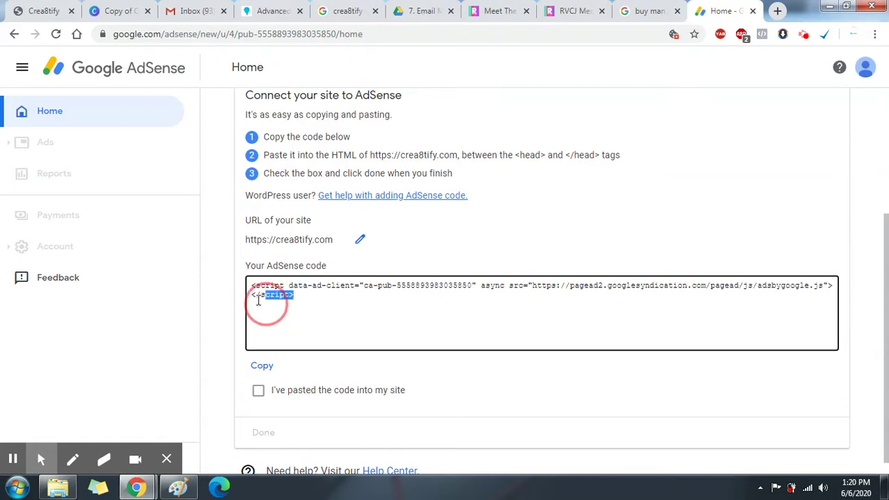
click(256, 297)
click(279, 294)
click(294, 297)
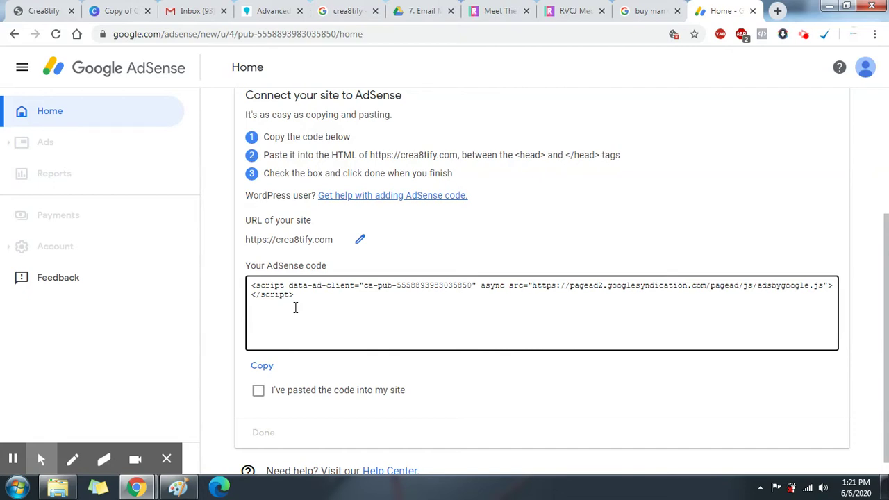
scroll(308, 289, down, 1)
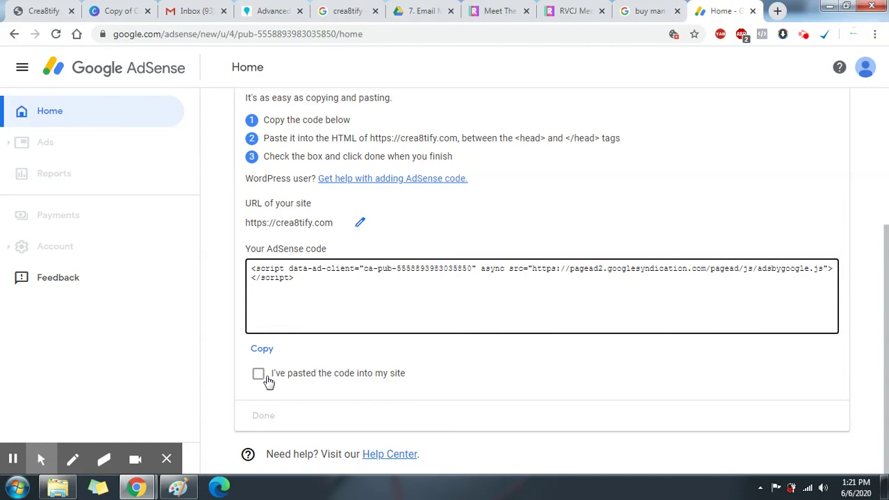
scroll(427, 280, up, 3)
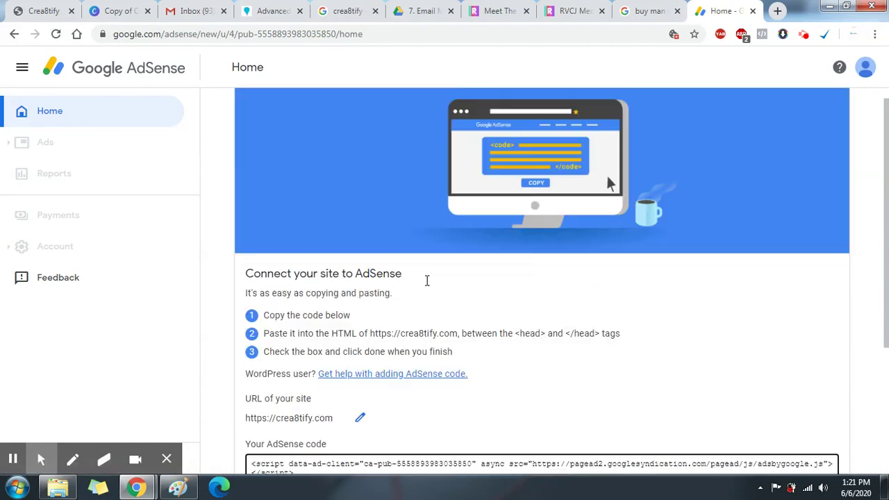
scroll(442, 268, down, 3)
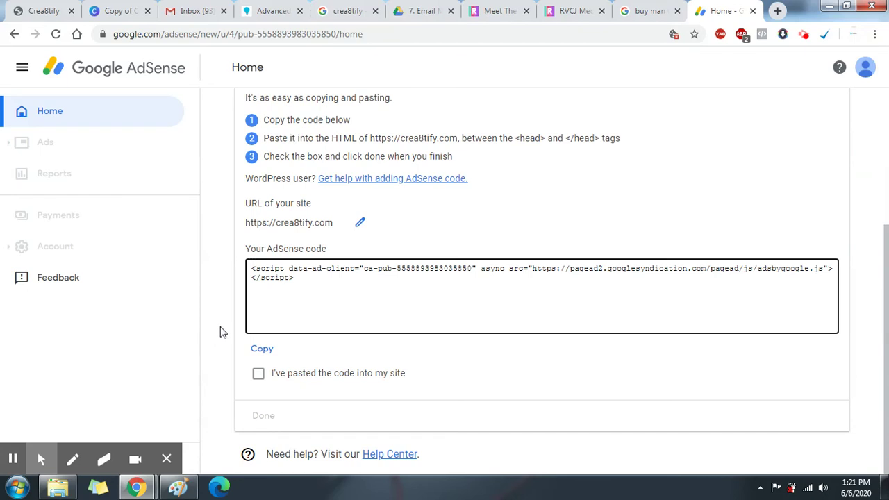